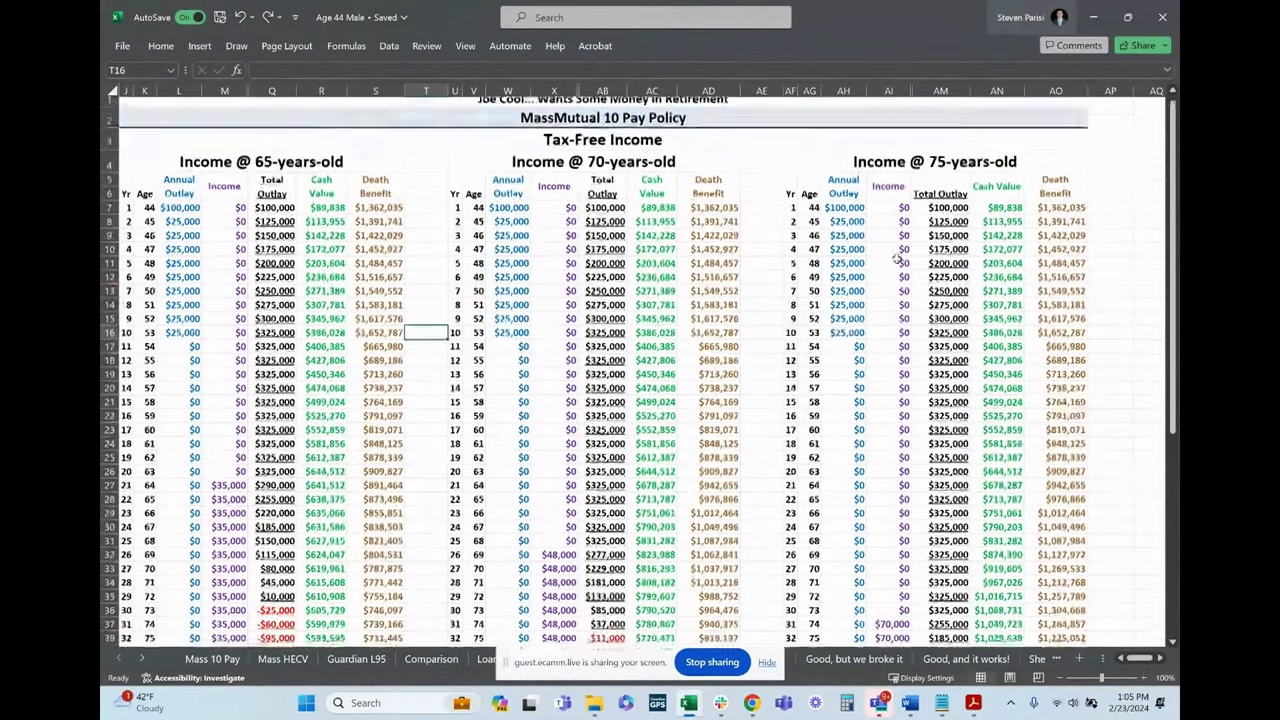
- Zoom in on the Income @ 75-years-old table and bring the rows where the $70,000 income starts into view
mouse_move(789, 91)
left_mouse_down()
mouse_move(1056, 100)
mouse_move(1047, 213)
left_mouse_up()
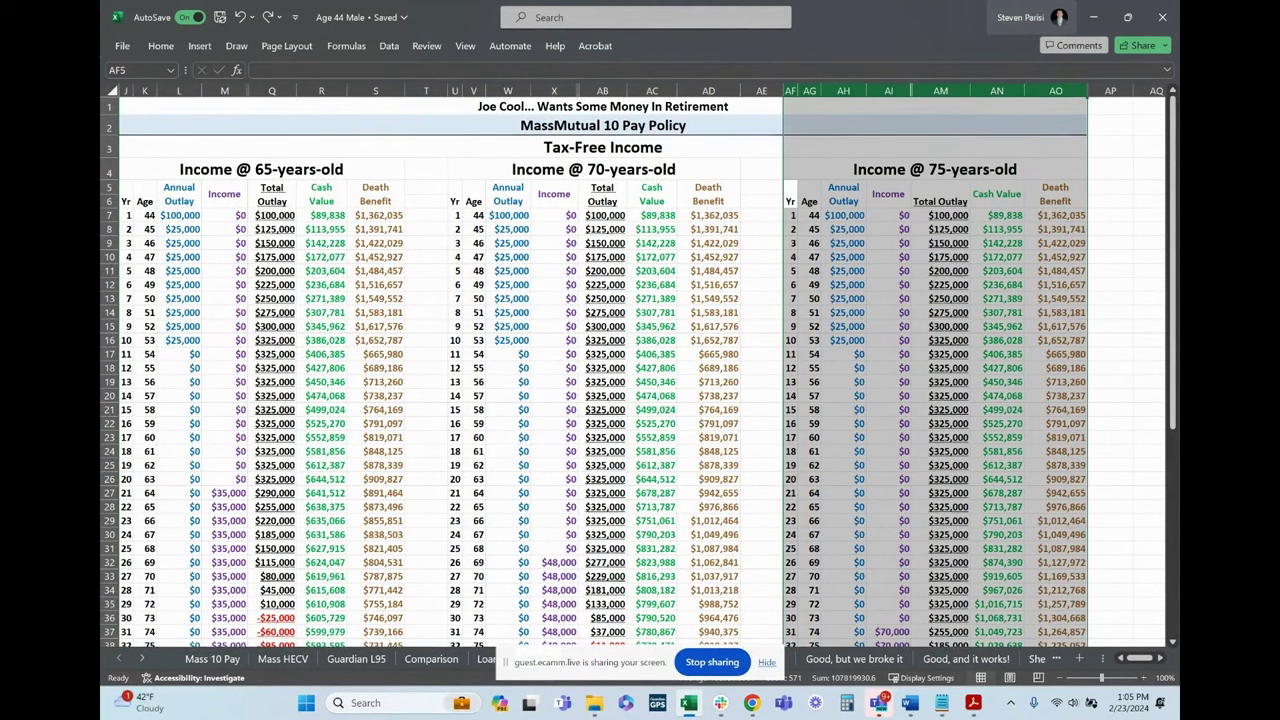
scroll(1047, 207, "up", 5)
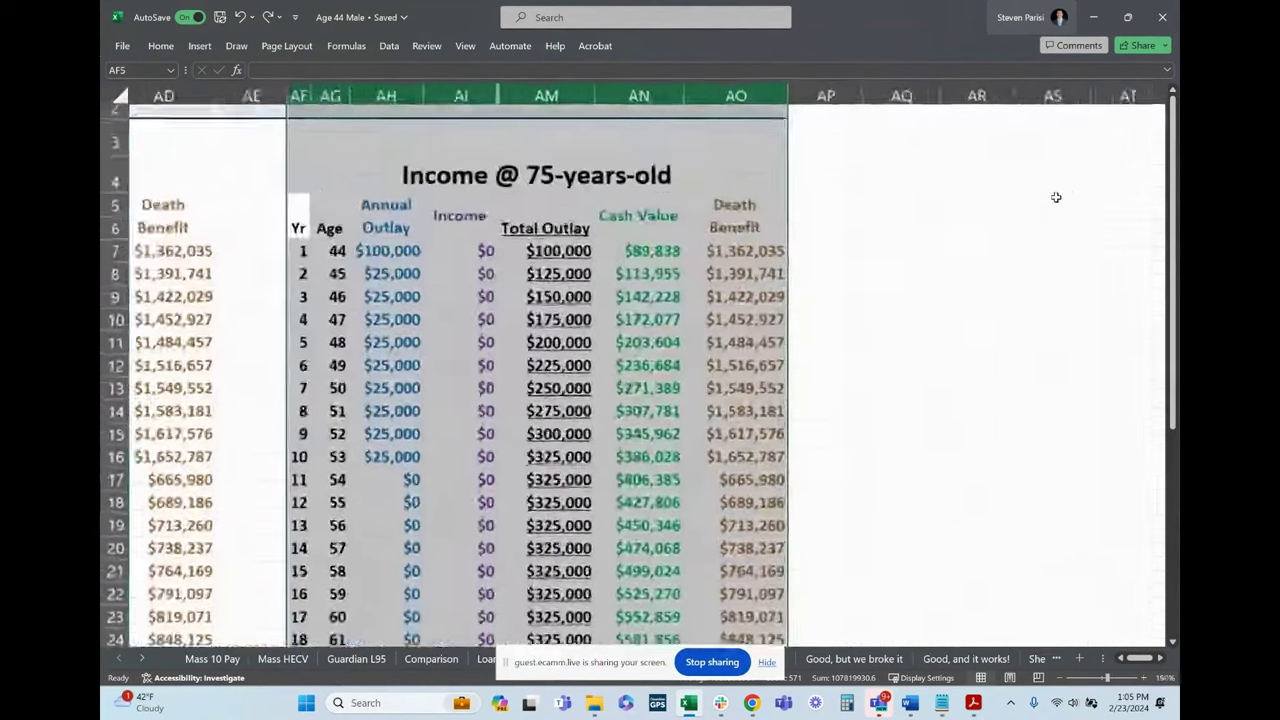
scroll(1056, 197, "up", 6)
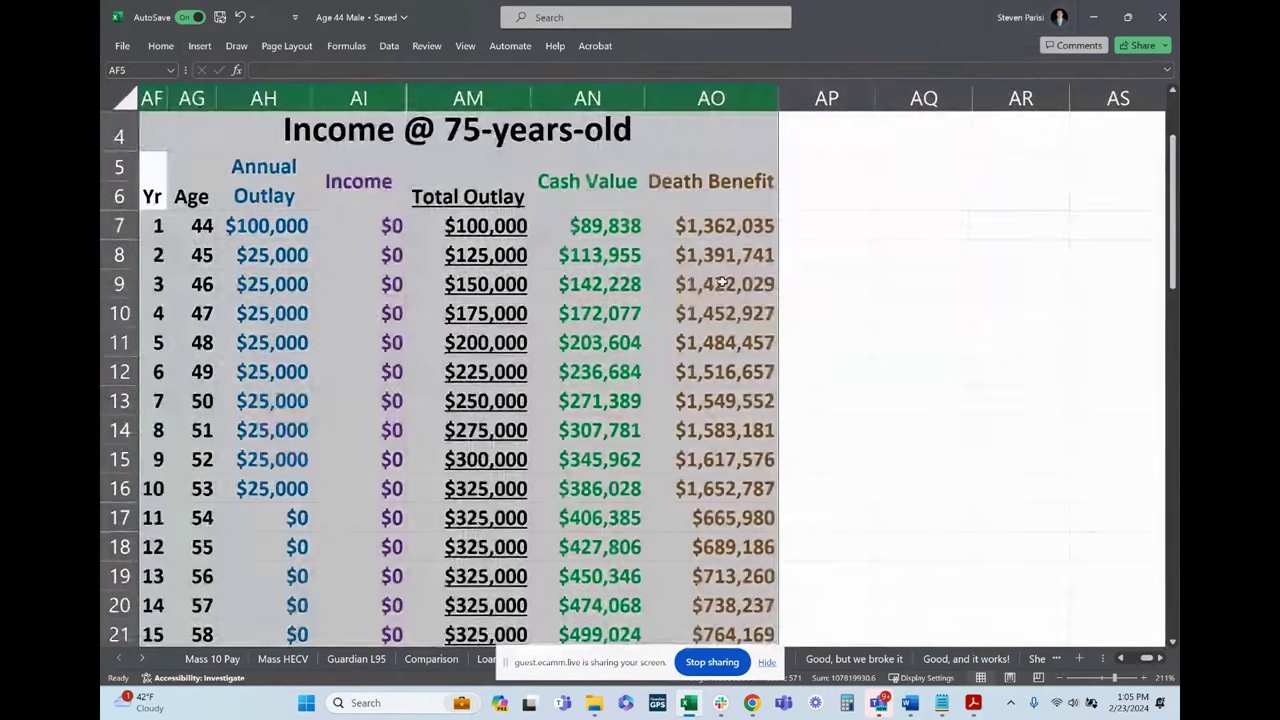
left_click(722, 283)
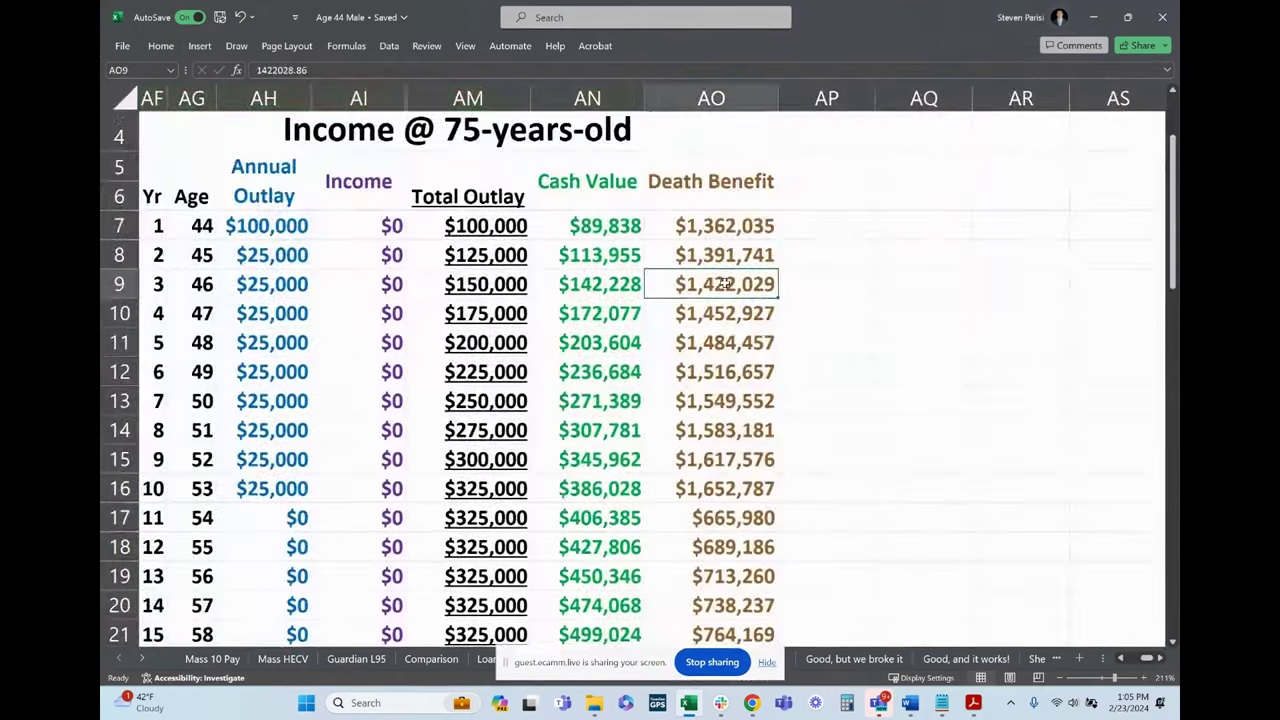
scroll(723, 285, "down", 5)
scroll(724, 285, "down", 4)
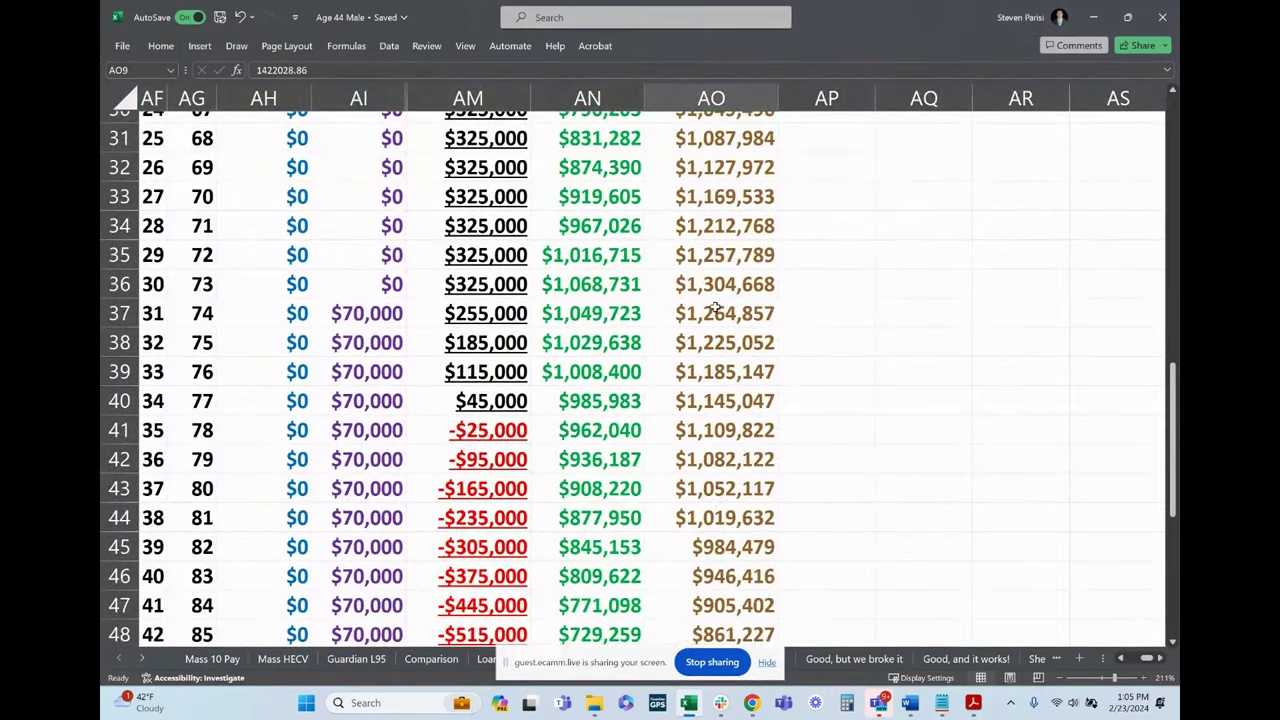
left_click_drag(716, 310, 720, 430)
- Unhide the columns between AI and AM in the Income @ 75-years-old table
left_click_drag(358, 98, 513, 100)
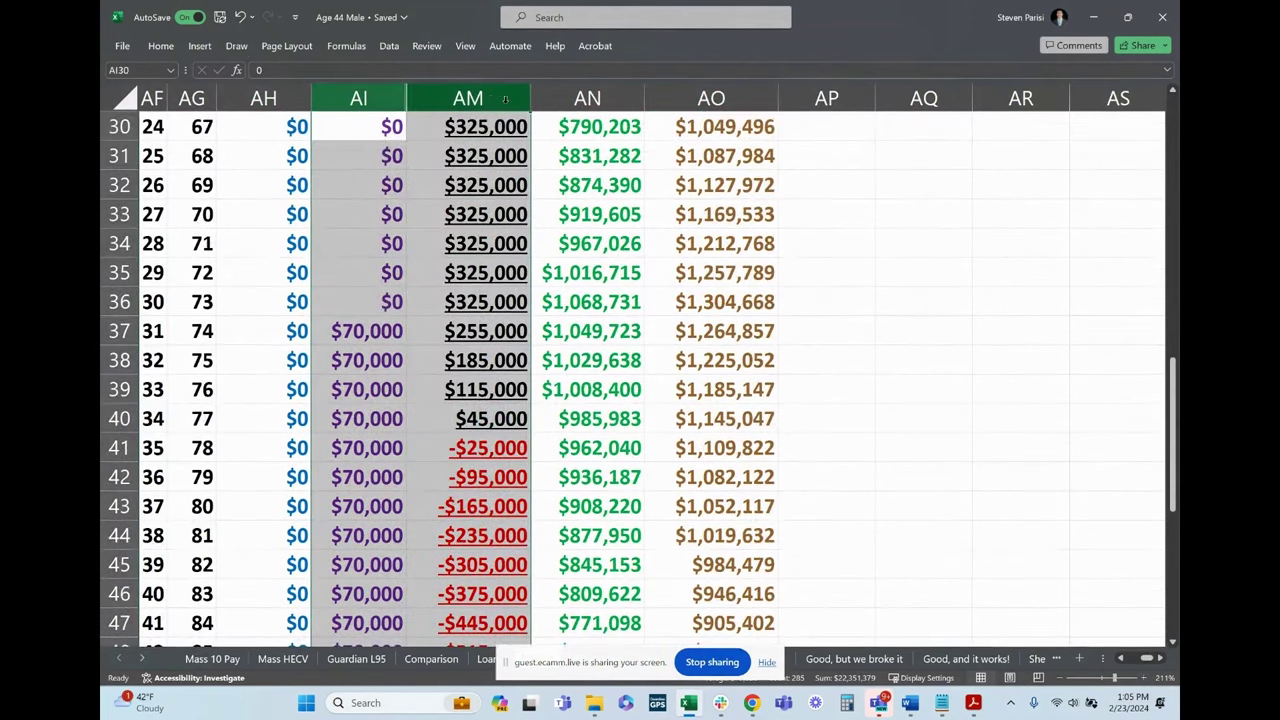
key("ctrl+shift+0")
left_click(757, 275)
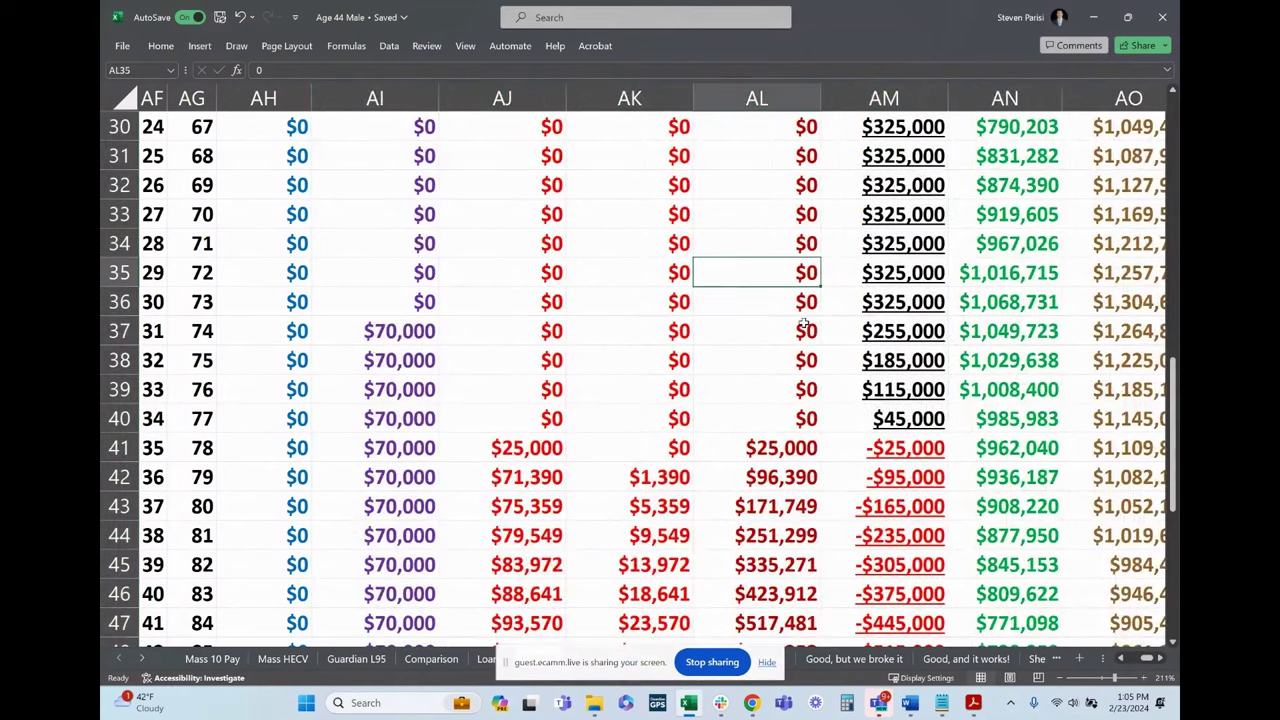
- Examine the running balance in AL41:AL46 and the rows below it alongside the outlay, cash value and death benefit columns
scroll(803, 325, "right", 3)
left_click_drag(370, 452, 366, 598)
scroll(364, 575, "down", 1)
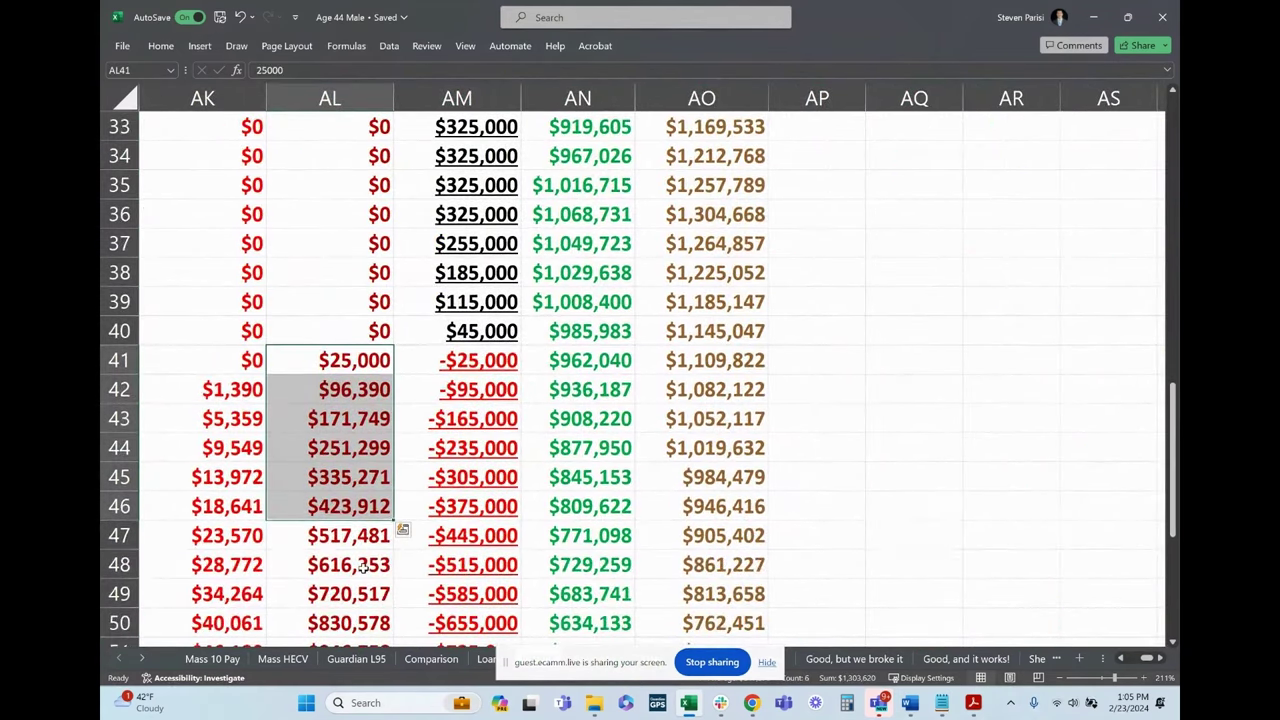
scroll(364, 565, "down", 2)
scroll(364, 565, "left", 3)
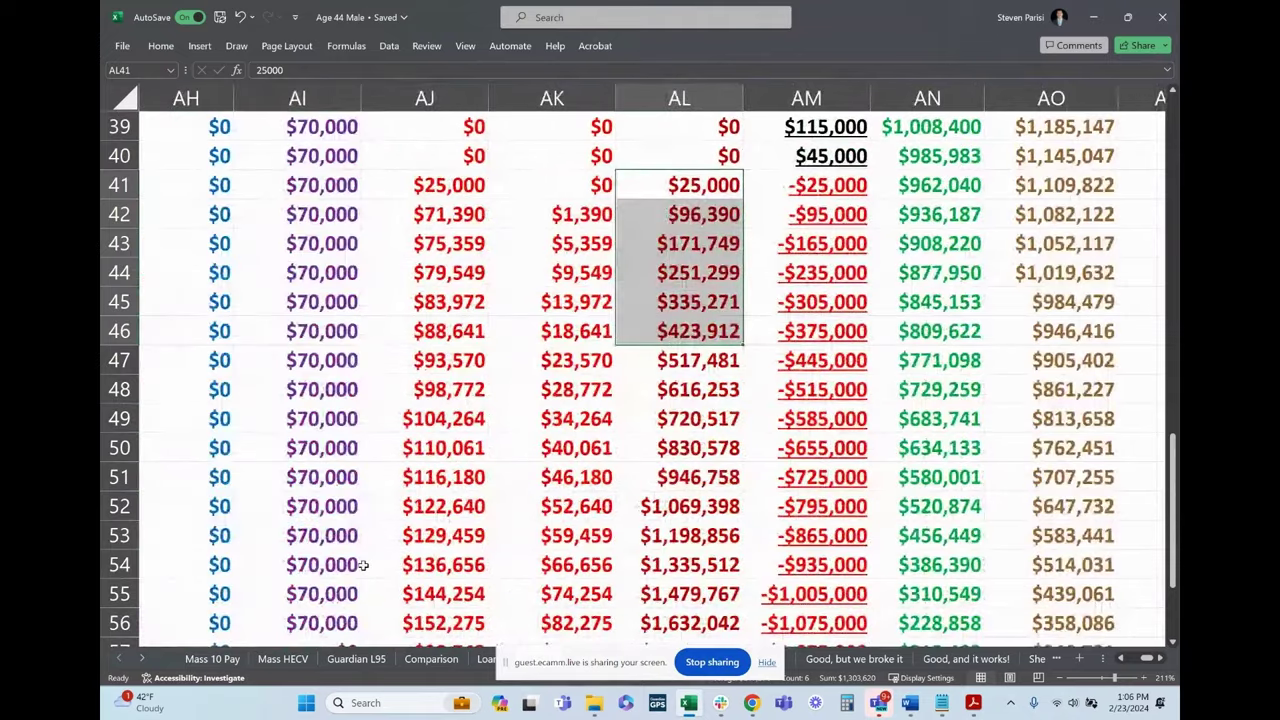
left_click(785, 440)
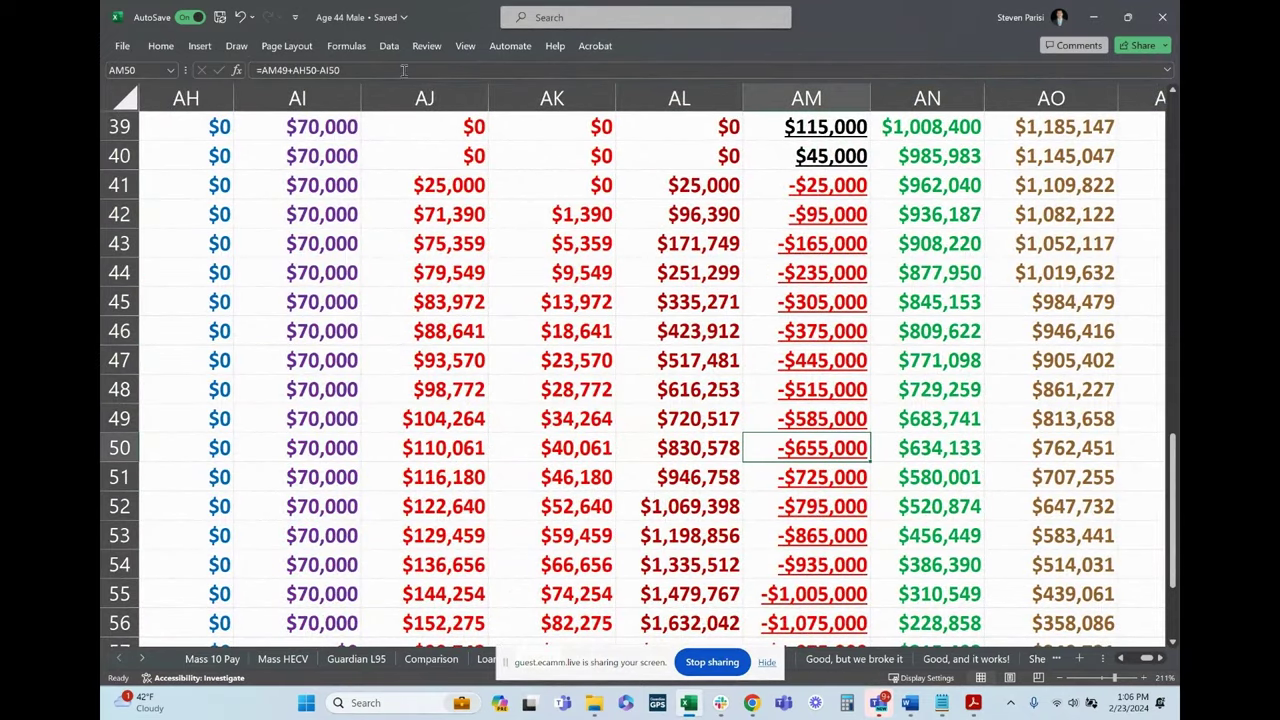
- With a red pen, underline the death benefits in AO40:AO44, handwrite an underlined "L.B." above AL41 and "Net" beside AO48
left_click(238, 46)
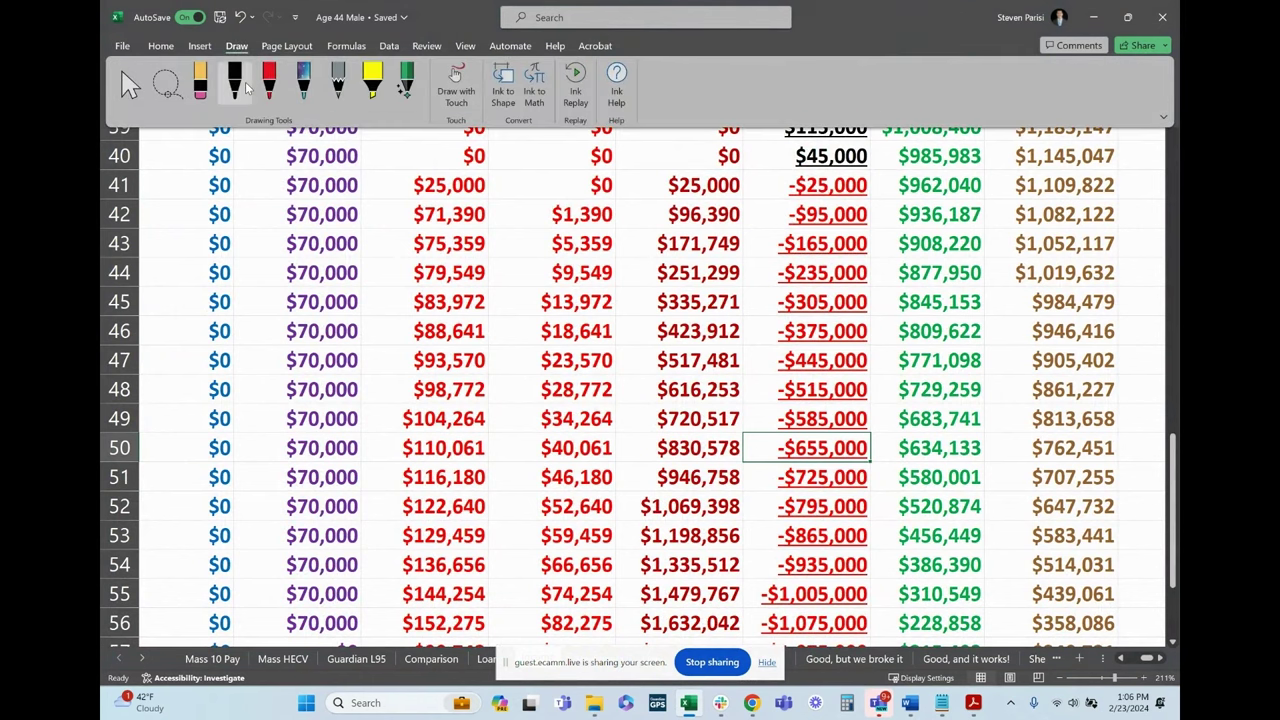
left_click(268, 82)
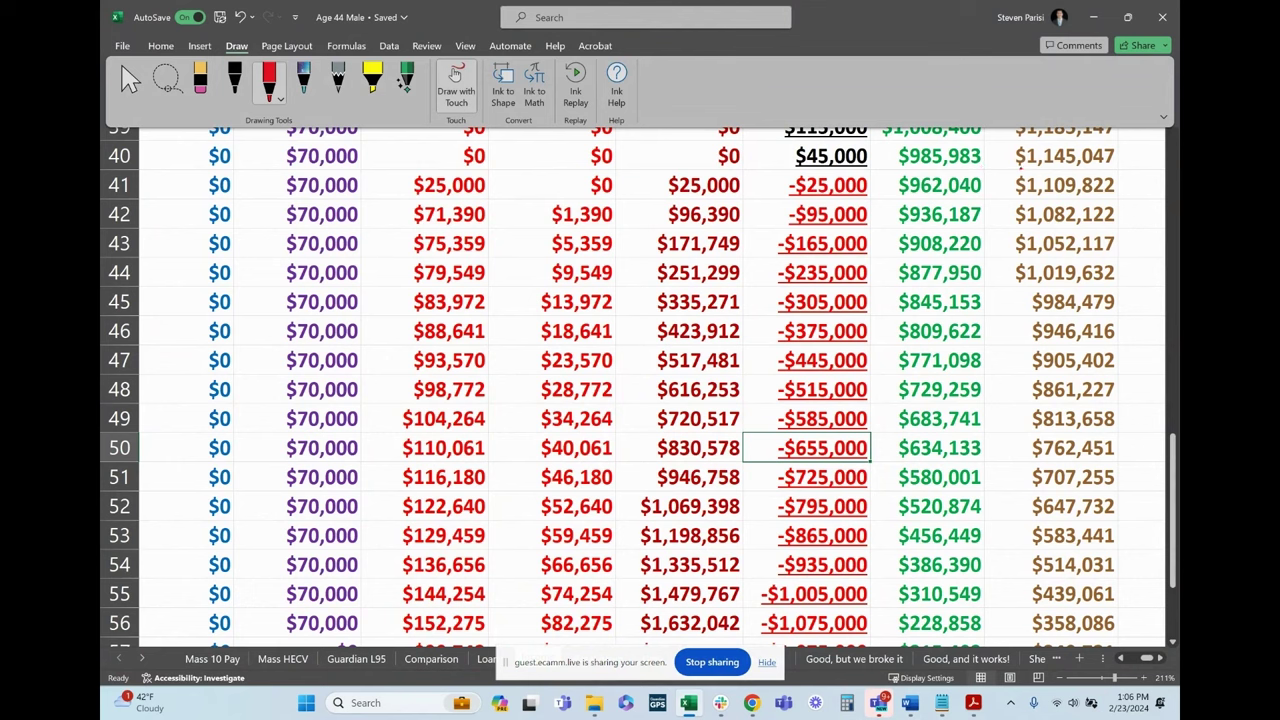
left_click_drag(1018, 169, 1050, 168)
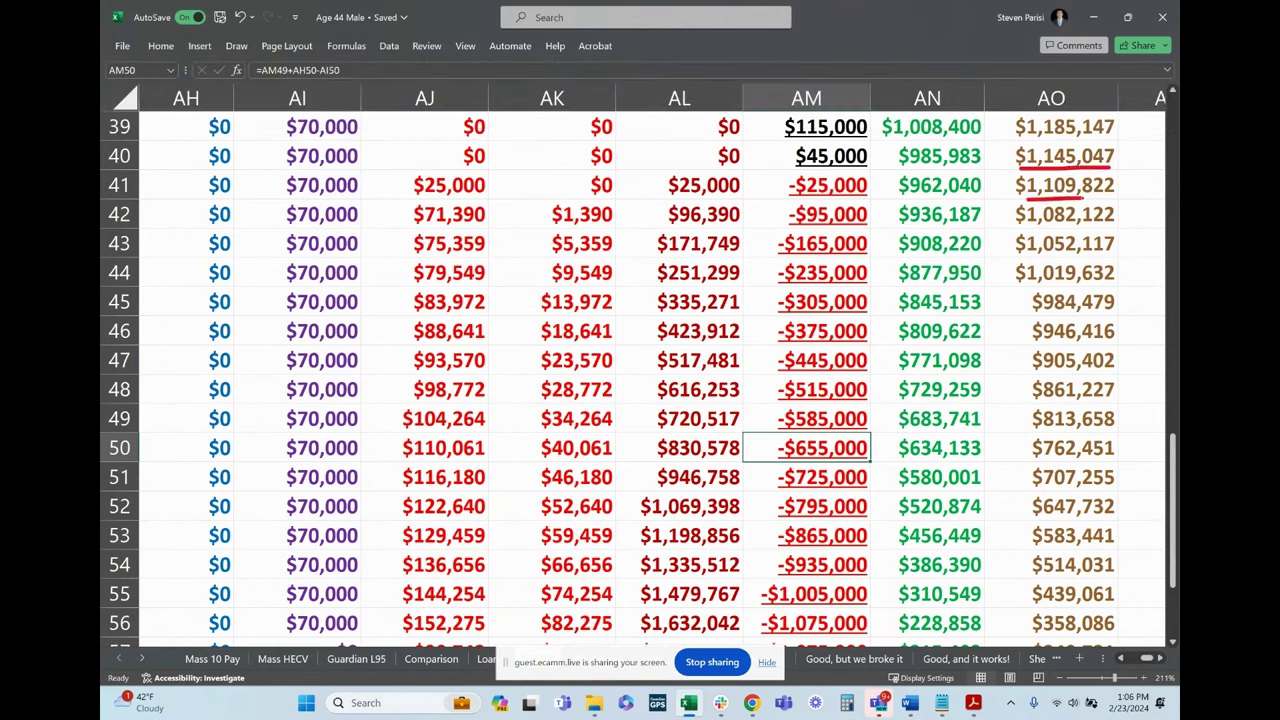
left_click_drag(1022, 229, 1114, 230)
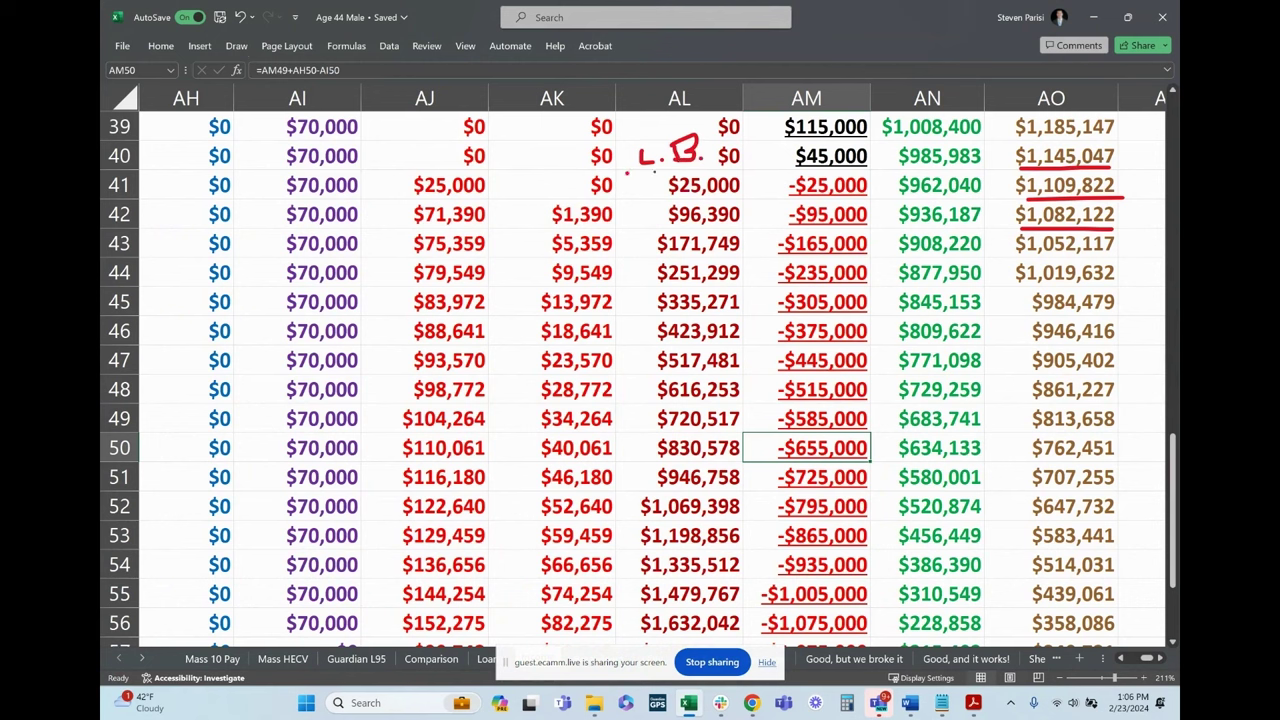
left_click_drag(640, 171, 735, 156)
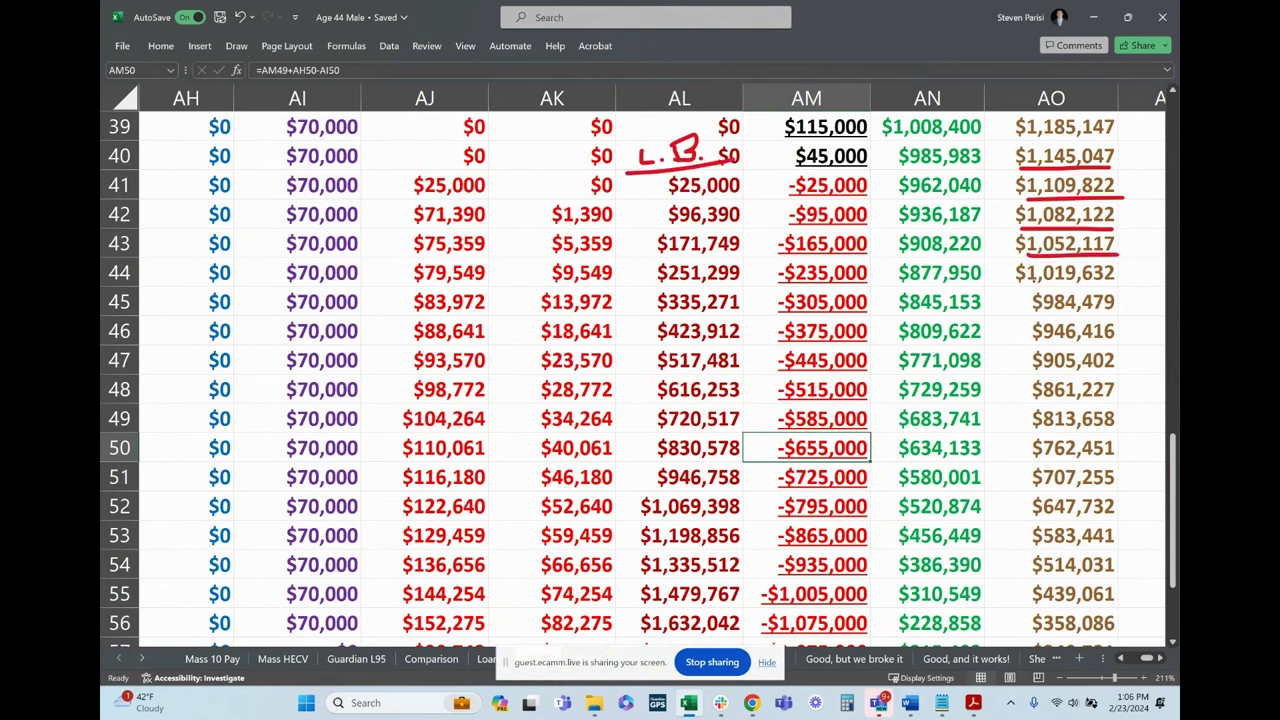
left_click_drag(1028, 287, 1116, 286)
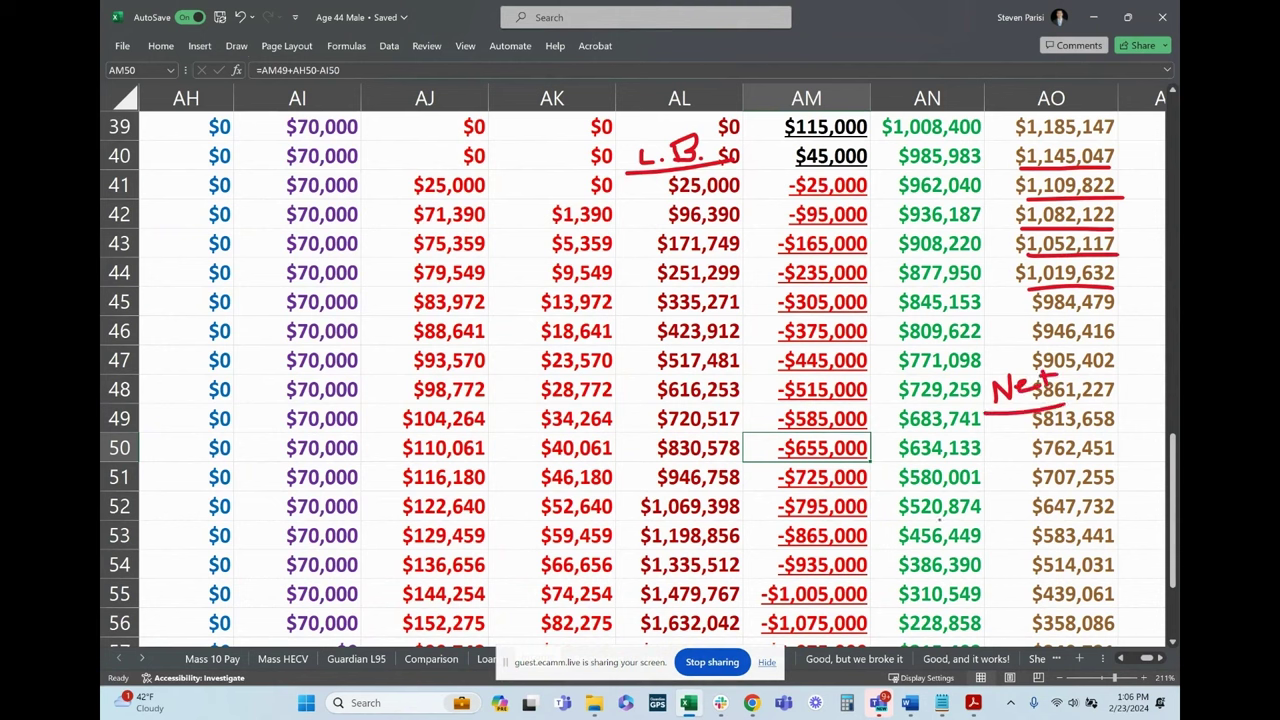
- Erase all the red underlines and handwritten notes from the sheet
left_click(237, 46)
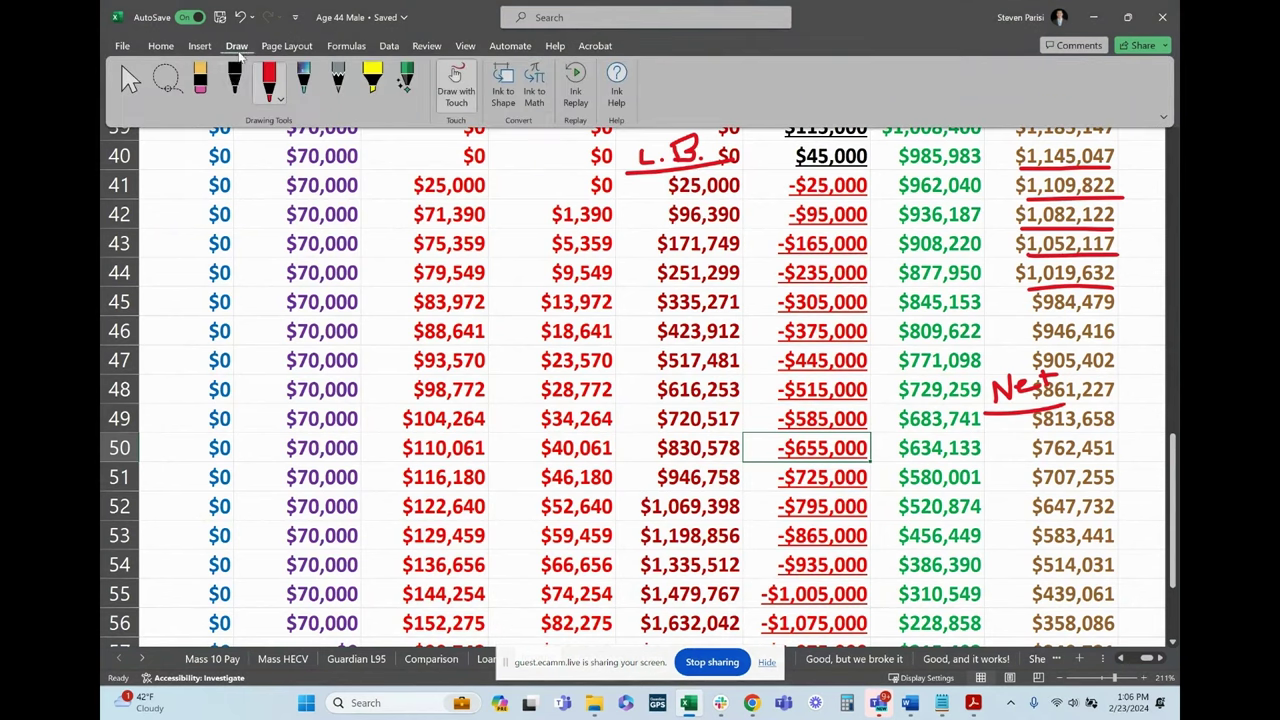
left_click(1022, 386)
mouse_move(1048, 398)
left_mouse_down()
mouse_move(1027, 396)
mouse_move(1030, 362)
mouse_move(1092, 180)
mouse_move(645, 214)
mouse_move(645, 183)
mouse_move(745, 138)
left_mouse_up()
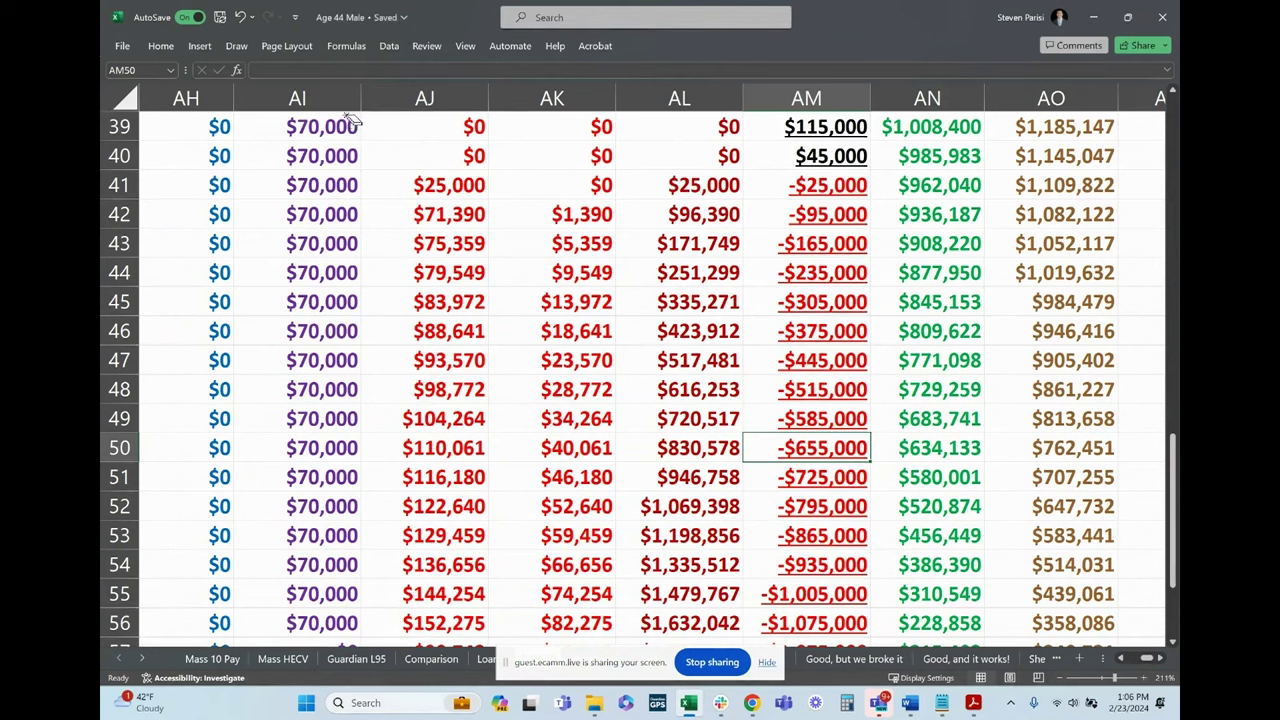
- Return to the selection tool and undo the ink changes and the unhiding of columns AJ to AL
left_click(237, 46)
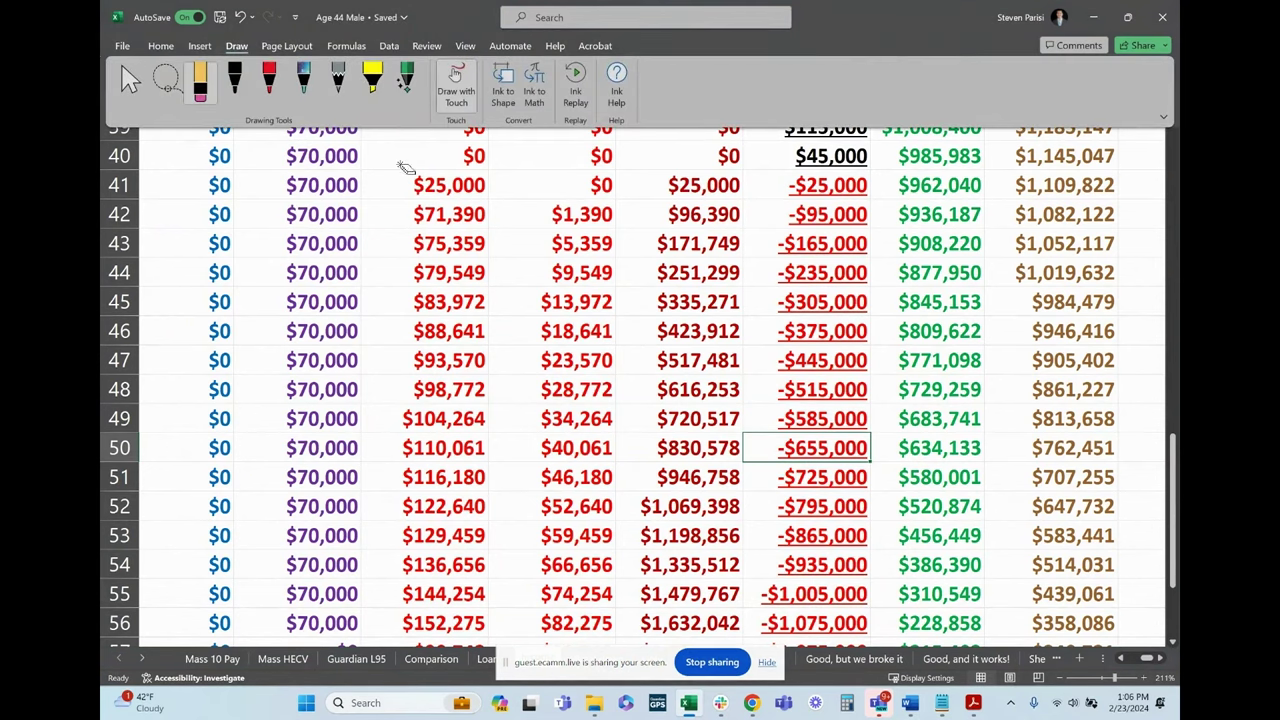
left_click(270, 85)
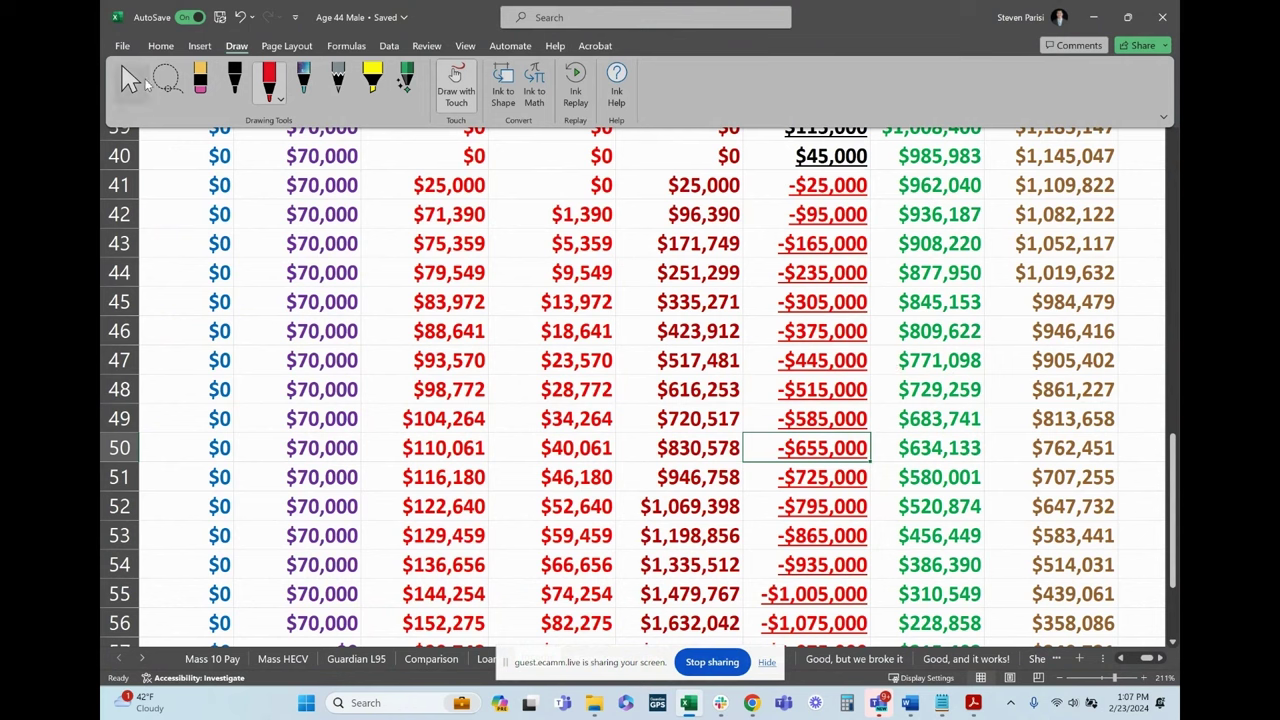
left_click(130, 82)
left_click(610, 257)
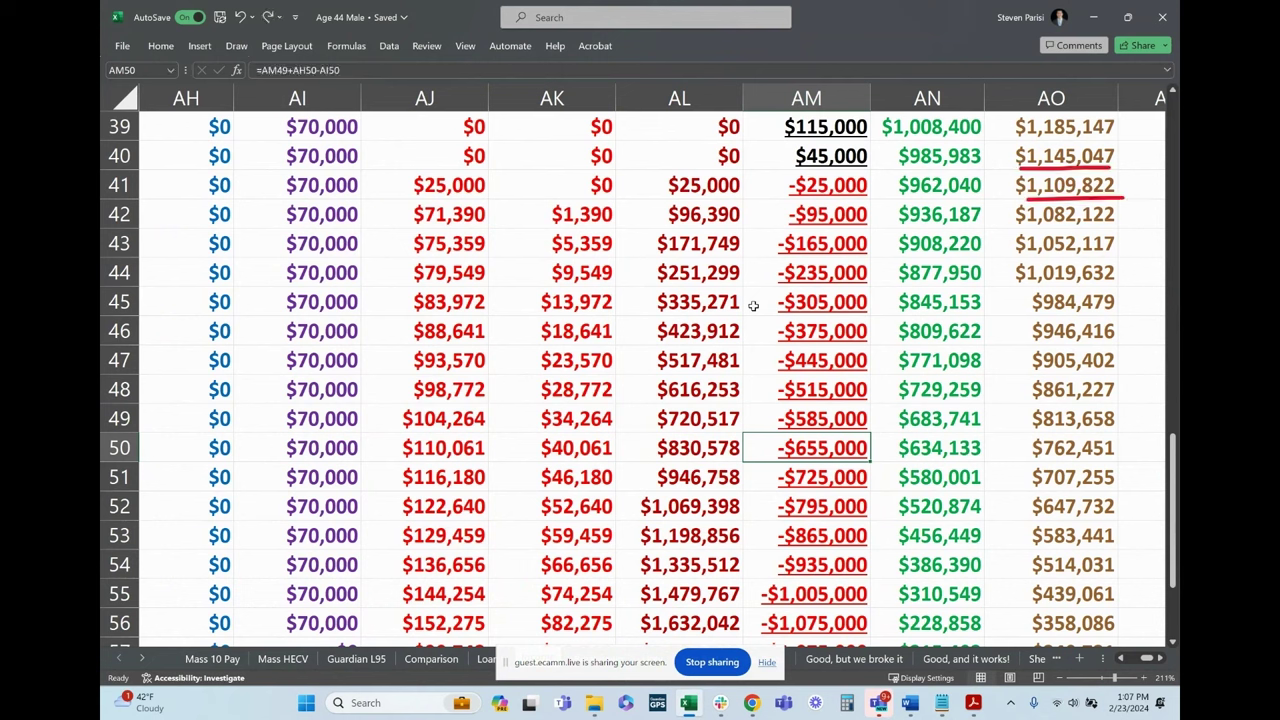
key("ctrl+z")
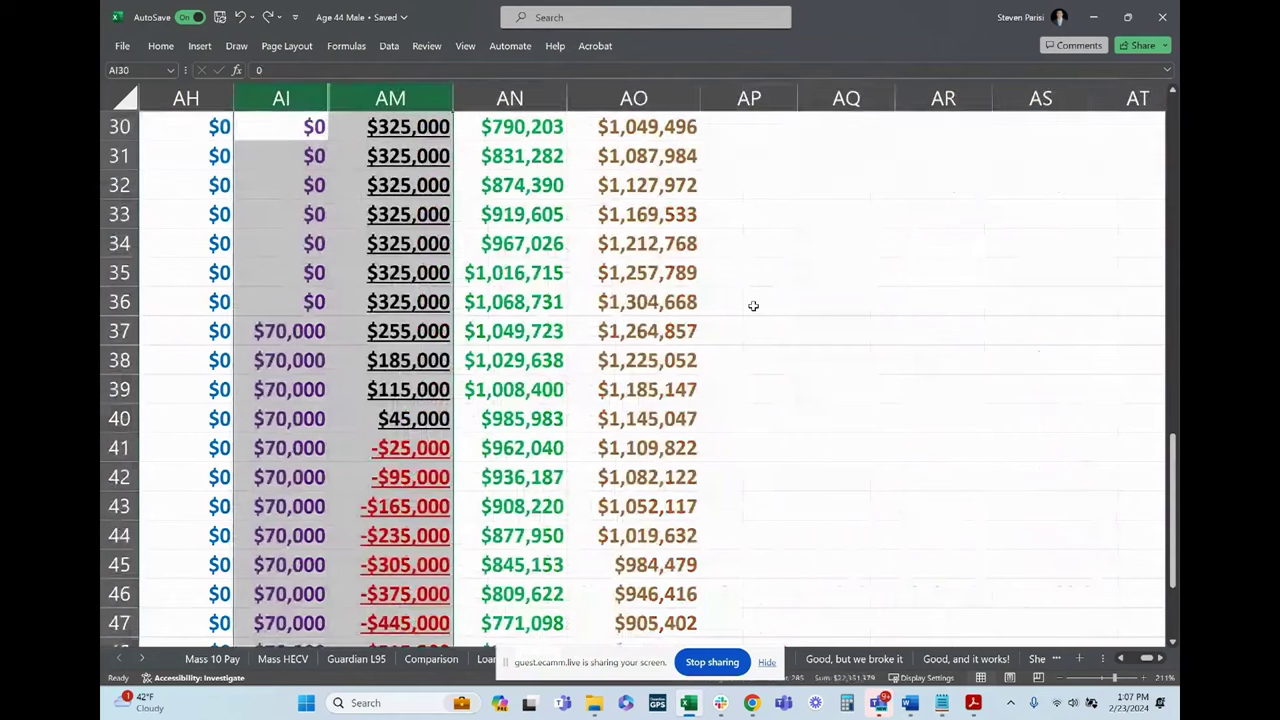
- Inspect the first income amount in AI37 and the income rows beneath it
left_click(273, 325)
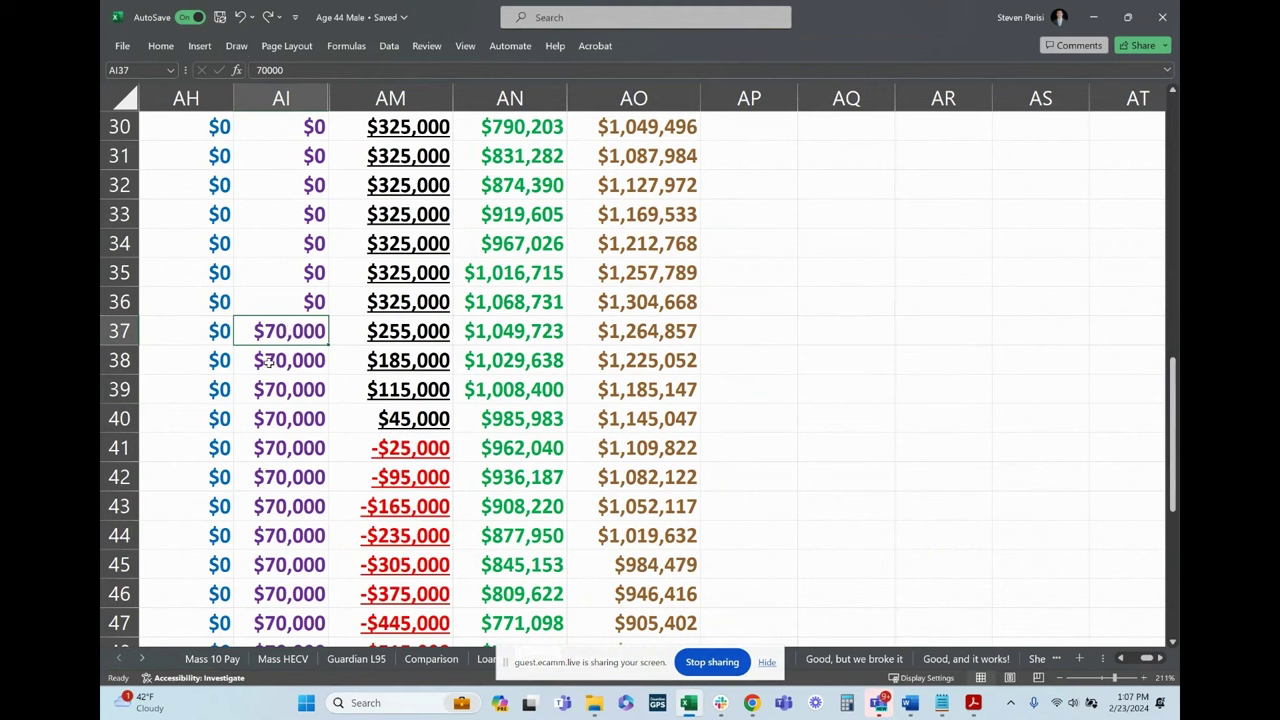
left_click_drag(288, 336, 325, 337)
mouse_move(281, 340)
left_mouse_down()
mouse_move(282, 364)
mouse_move(282, 342)
left_mouse_up()
scroll(403, 423, "down", 4)
scroll(311, 515, "up", 4)
- Zoom out to 100% and compare the income rows of the age 65, 70 and 75 tables side by side
scroll(597, 423, "down", 7, "ctrl")
scroll(610, 425, "up", 9)
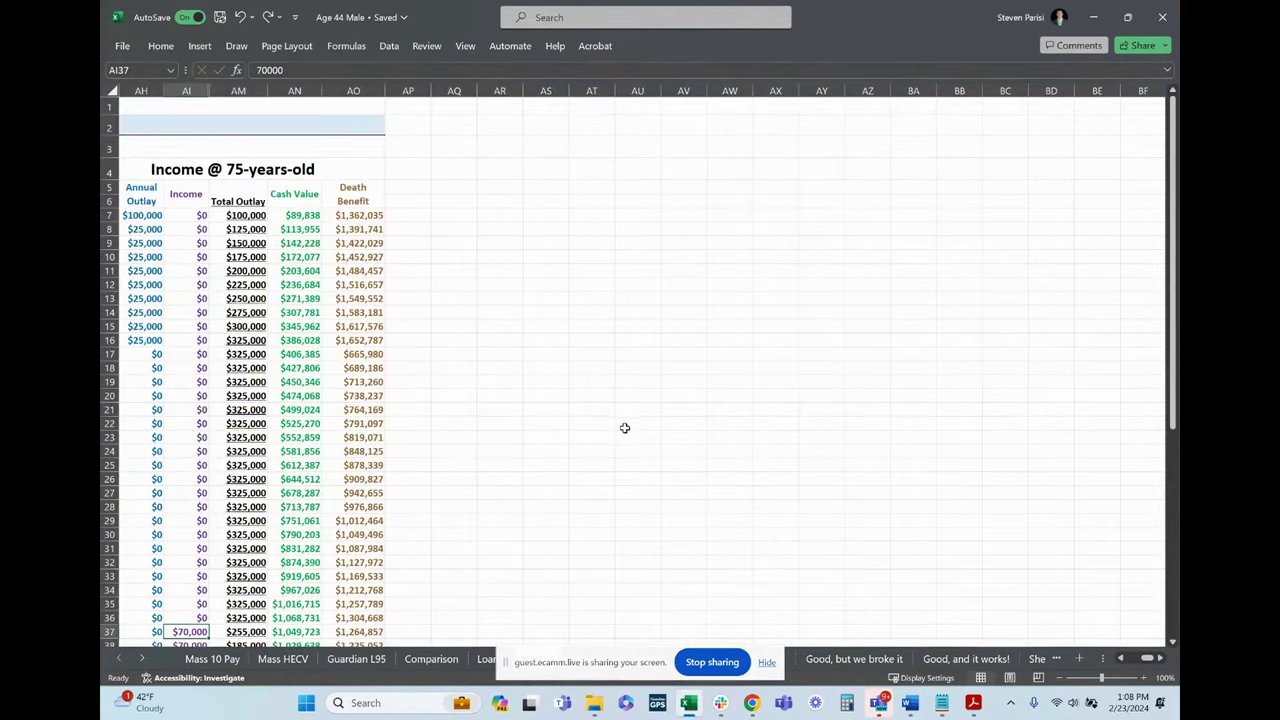
scroll(624, 424, "left", 8)
scroll(624, 410, "down", 5)
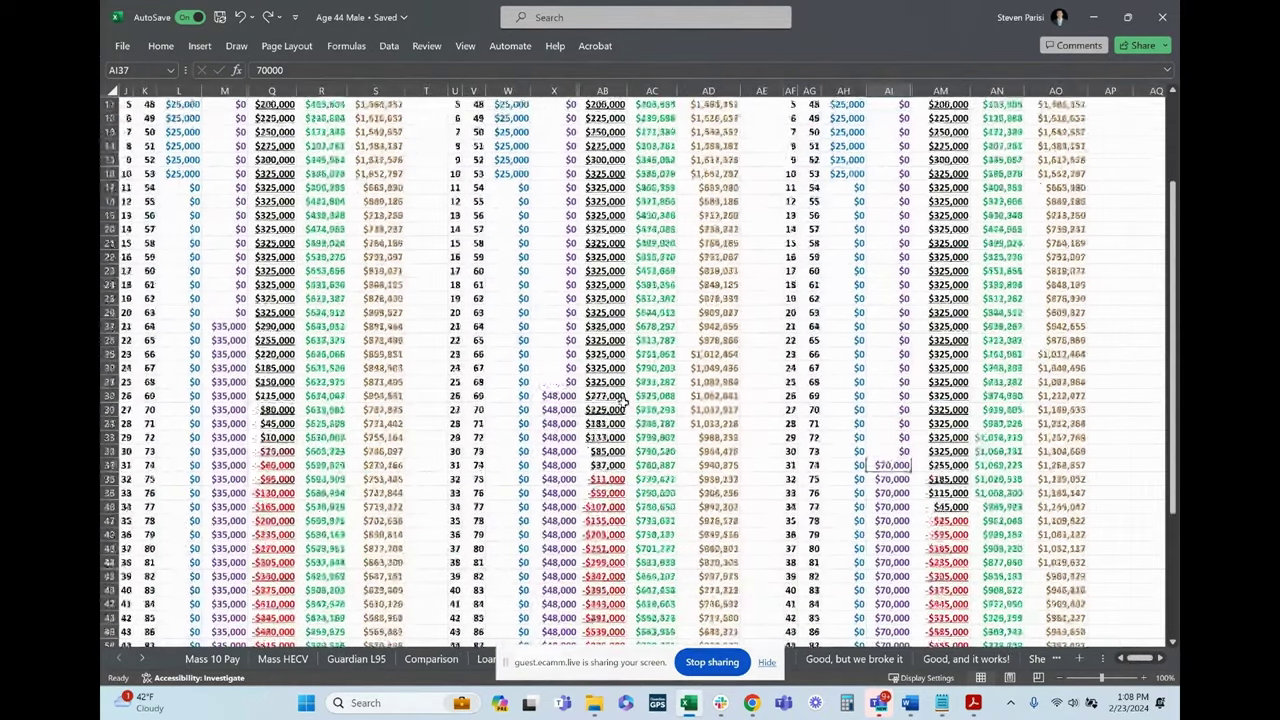
scroll(627, 403, "down", 1)
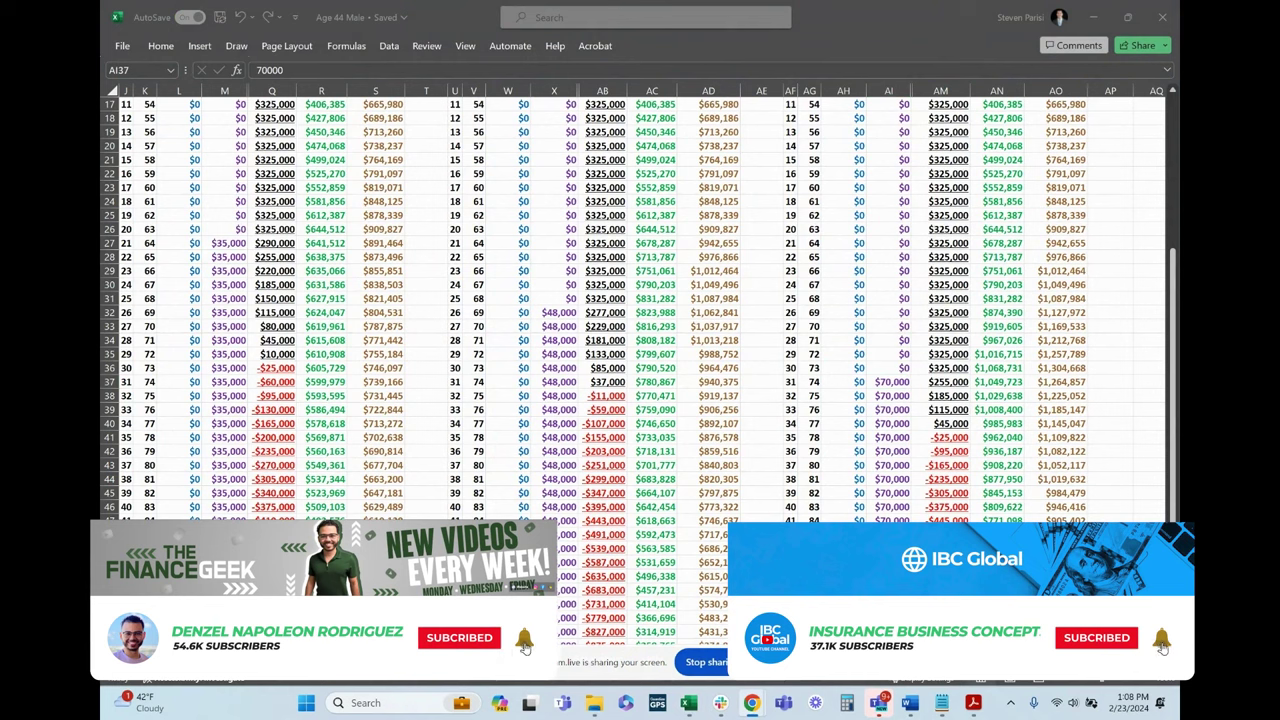
- Hide the screen-sharing notice covering the sheet names and select cell AH39 on the Income sheet
left_click(750, 662)
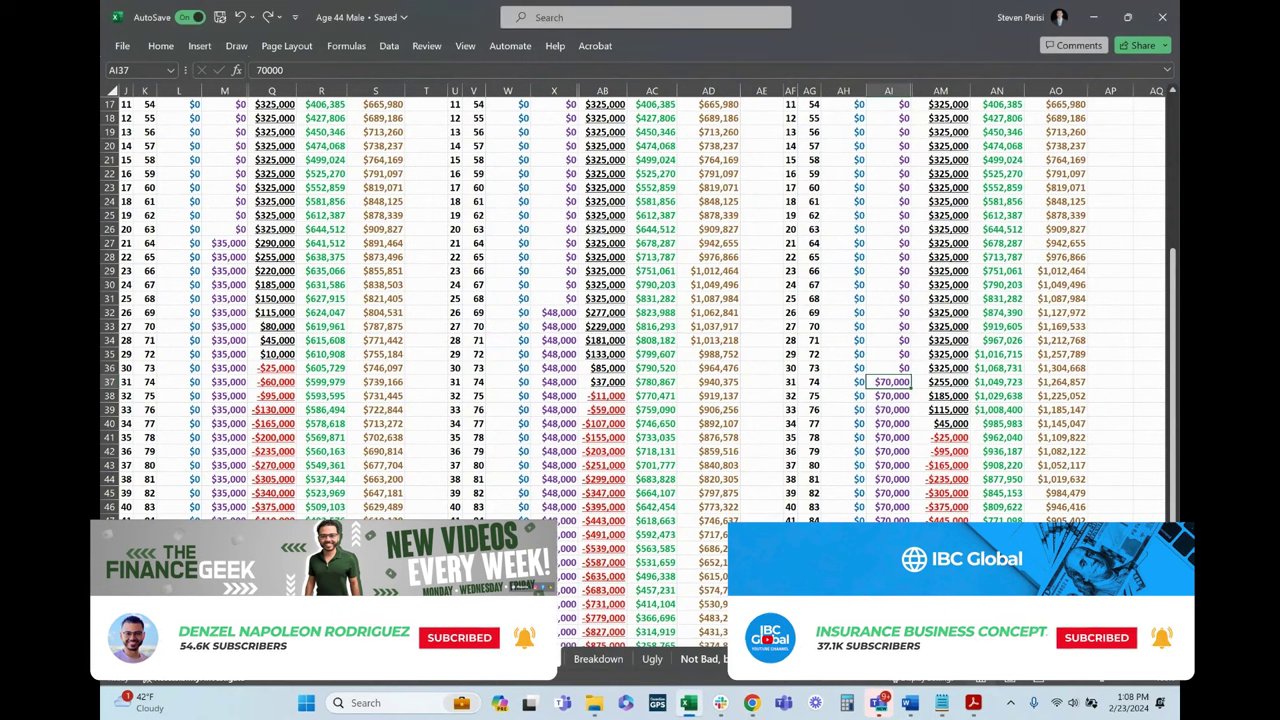
left_click(842, 415)
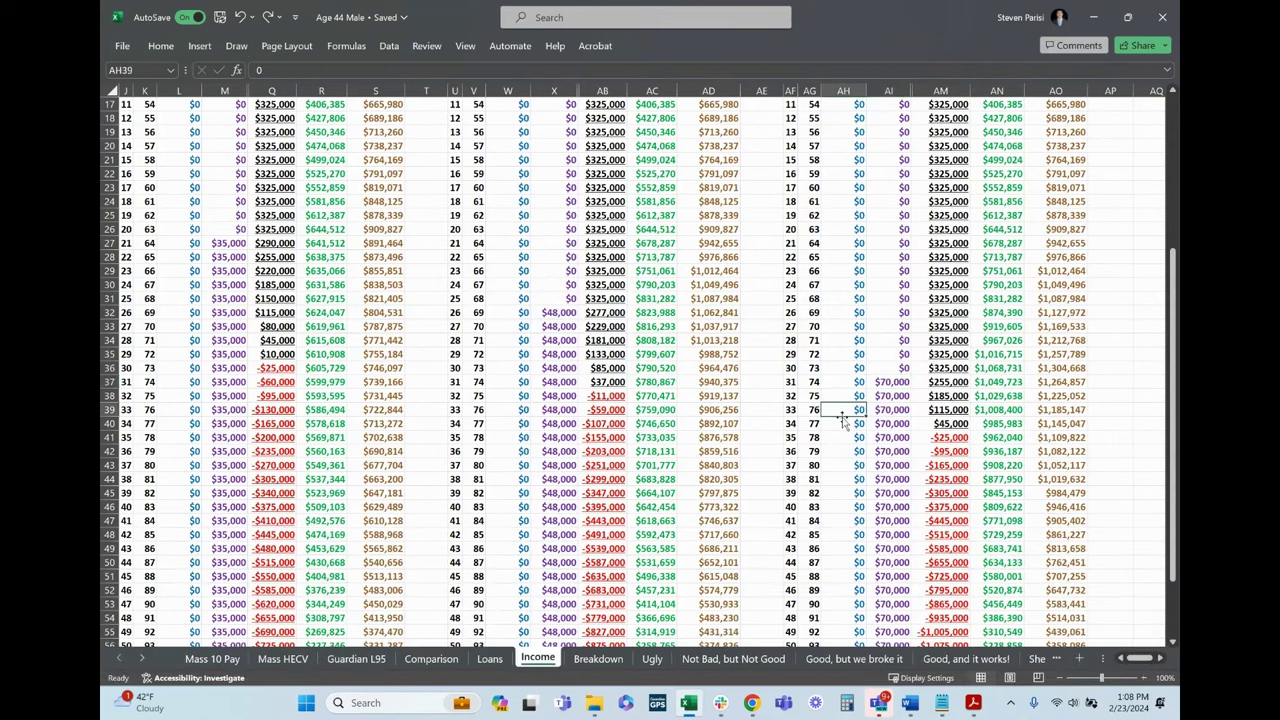